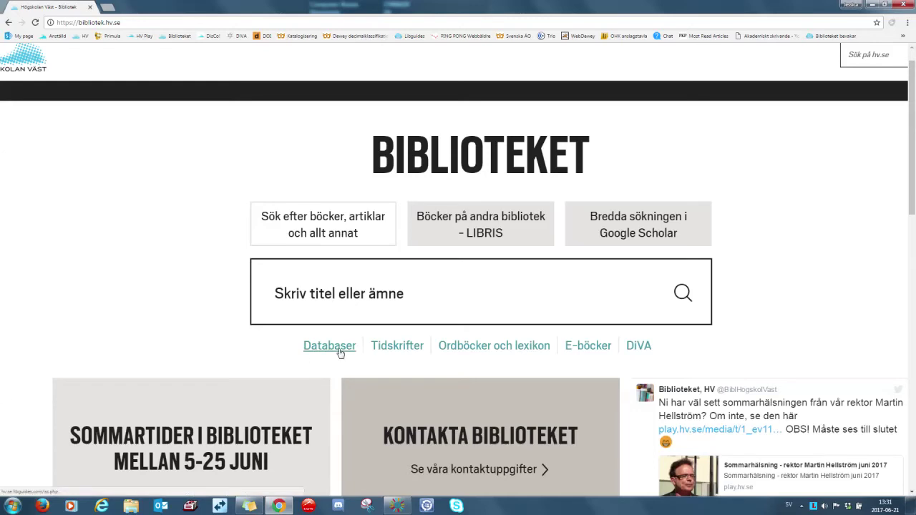
Open the Cinahl with full text database from the entries under C in the library's database list.
click(333, 346)
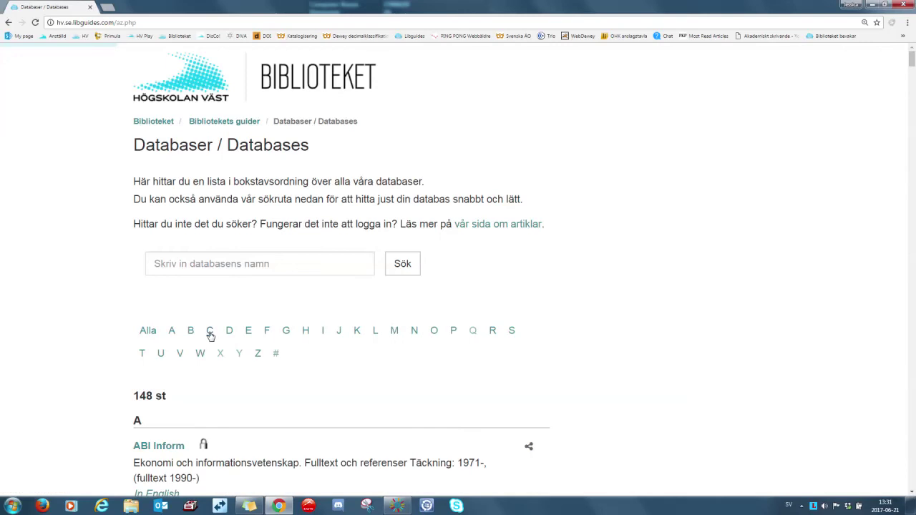
click(210, 330)
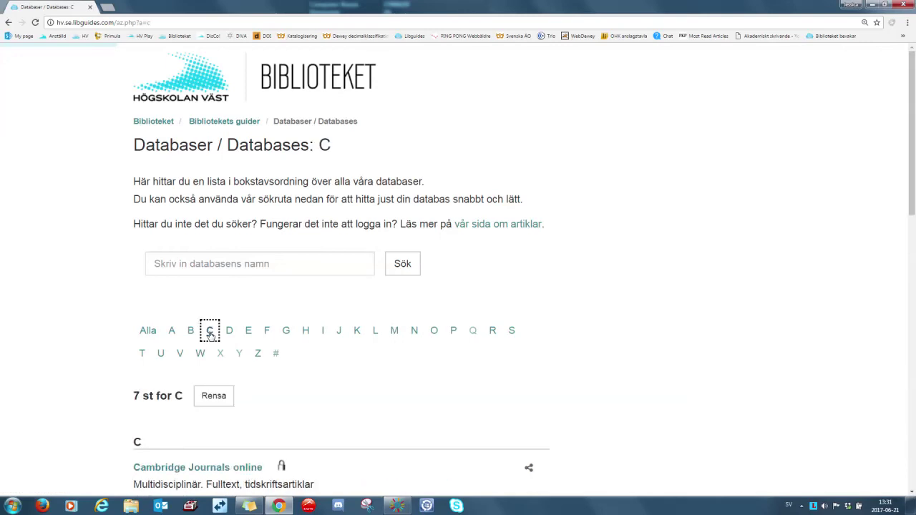
scroll(458, 272, down, 3)
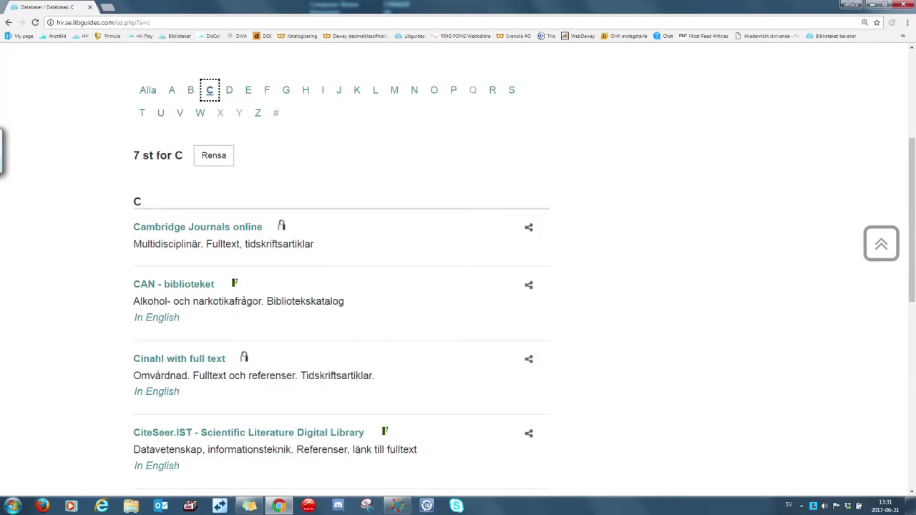
scroll(344, 272, down, 1)
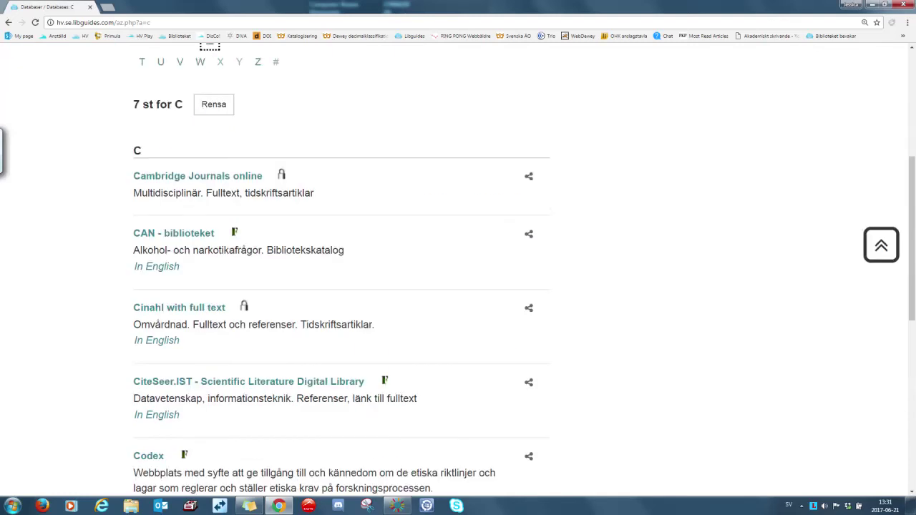
click(169, 309)
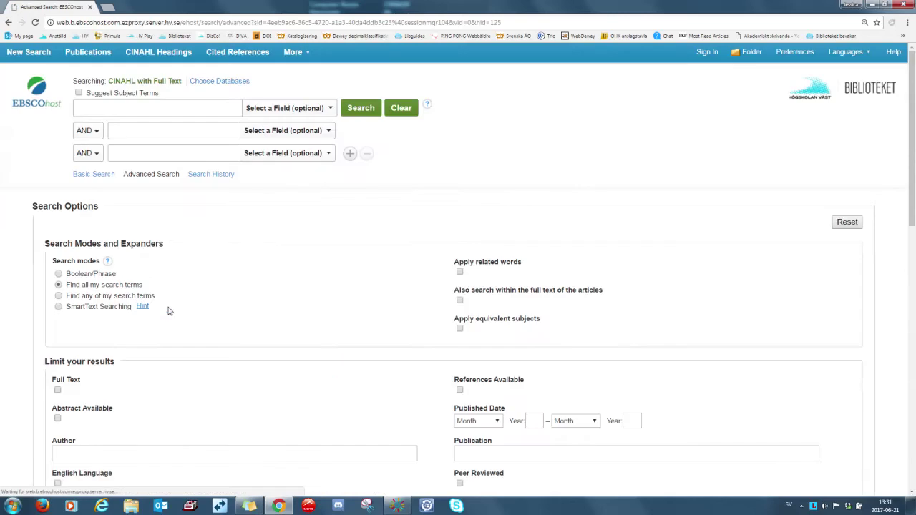
Enable Suggest Subject Terms and look up "heart failure" in the CINAHL Headings.
scroll(169, 310, up, 2)
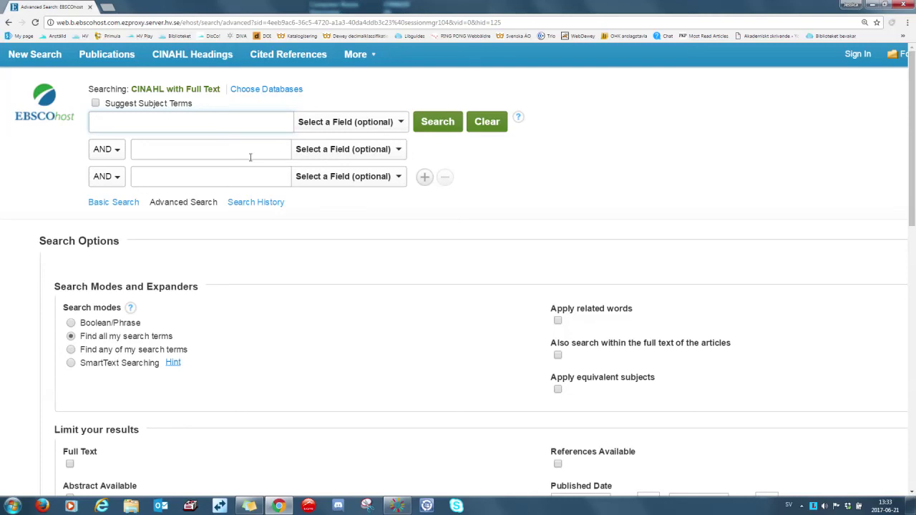
click(95, 104)
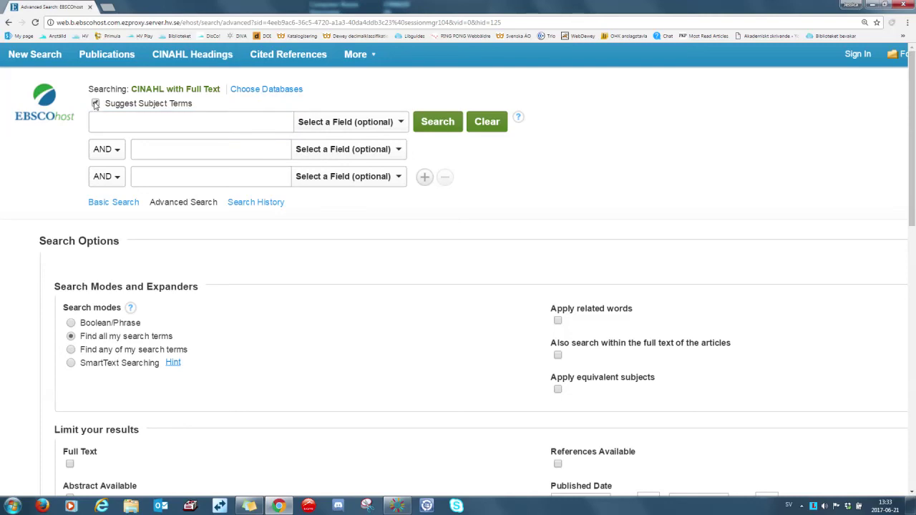
click(97, 123)
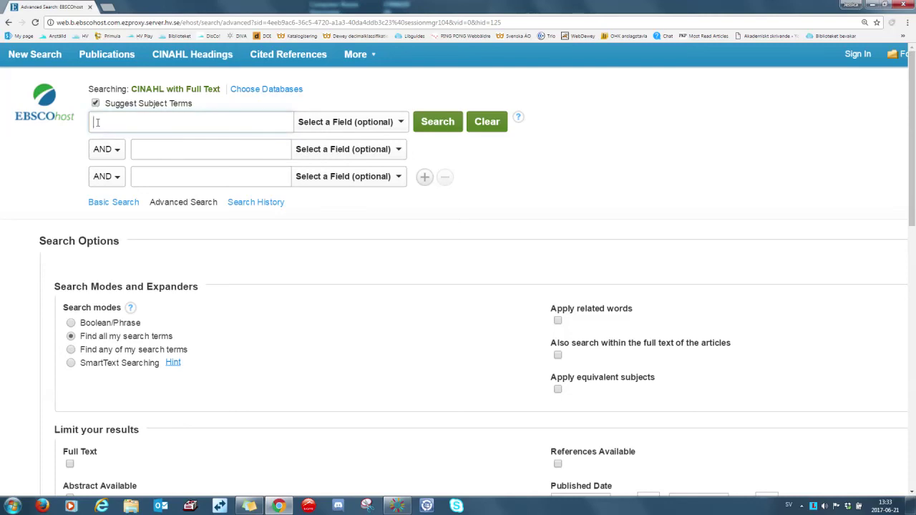
text(heart)
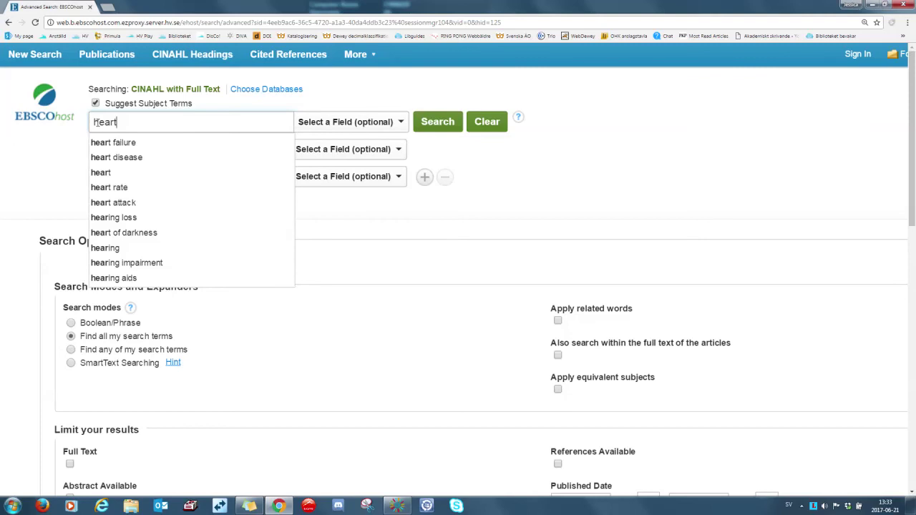
text( failure)
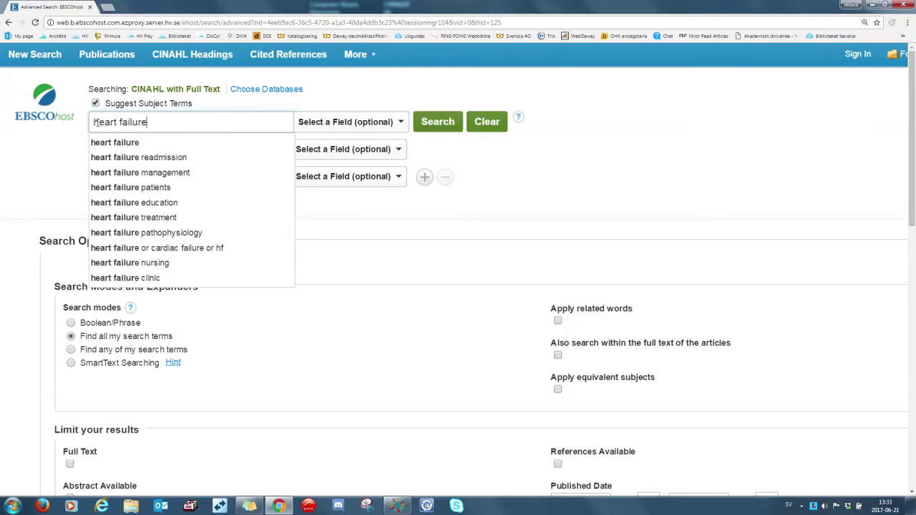
click(431, 123)
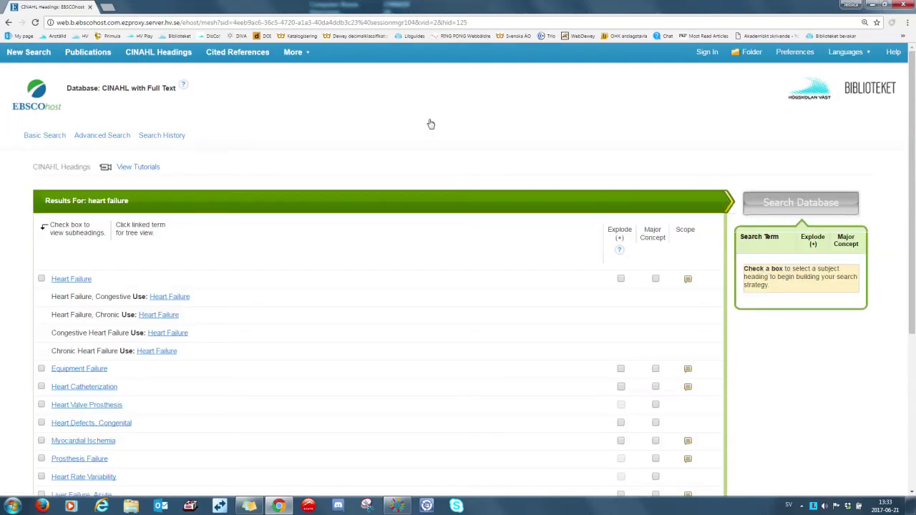
Select the Heart Failure subject heading with all subheadings included and search the database with it.
key(ctrl+plus)
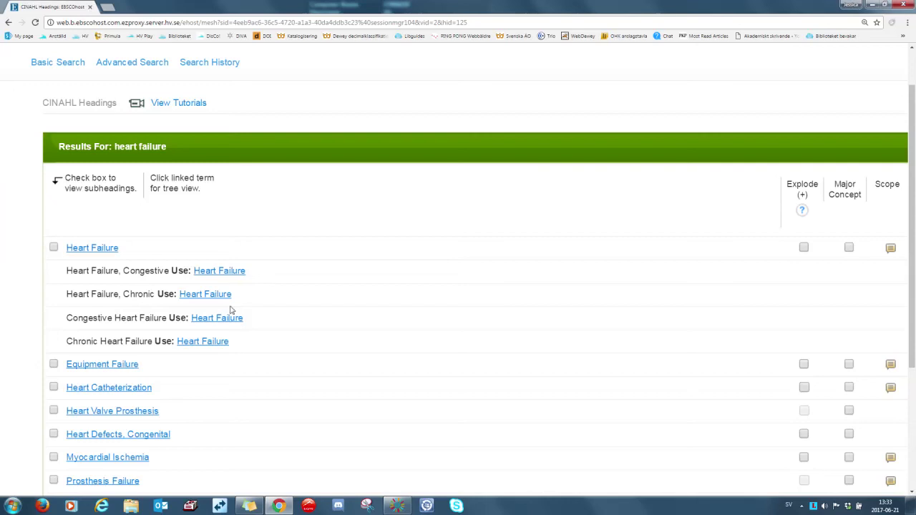
click(53, 247)
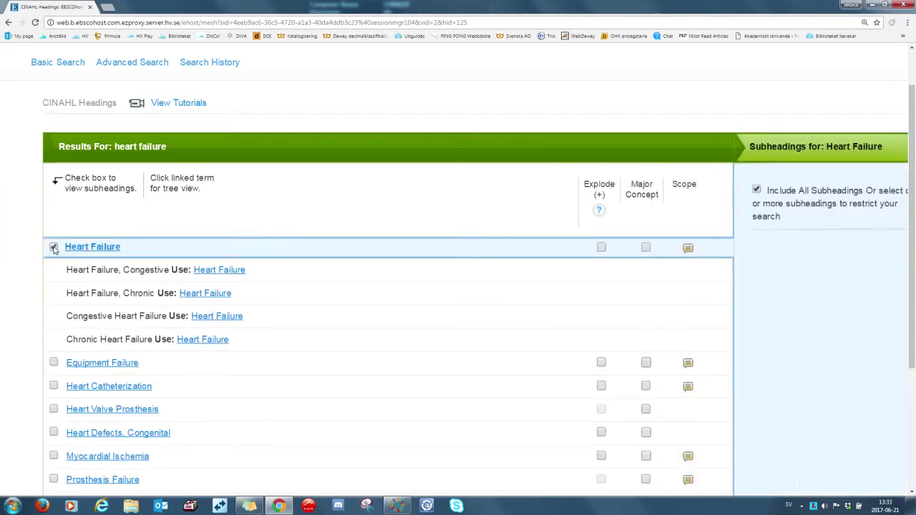
key(ctrl+minus)
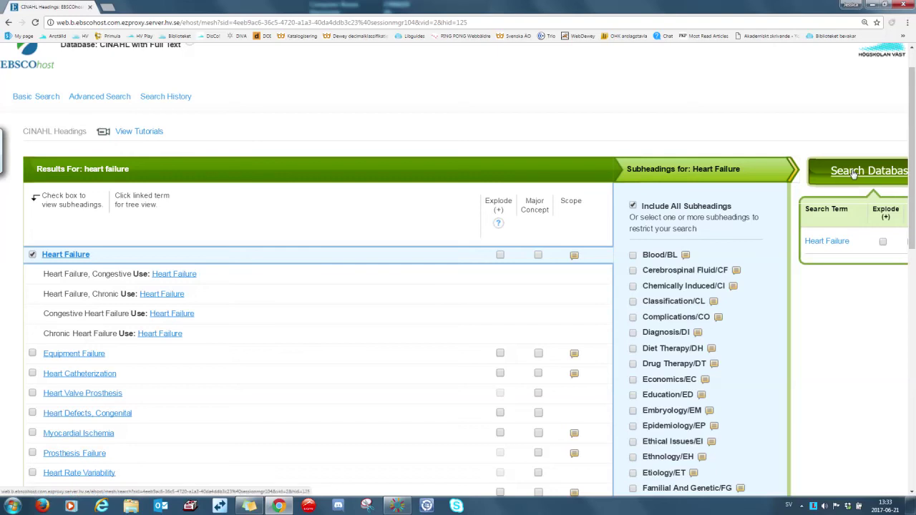
click(854, 174)
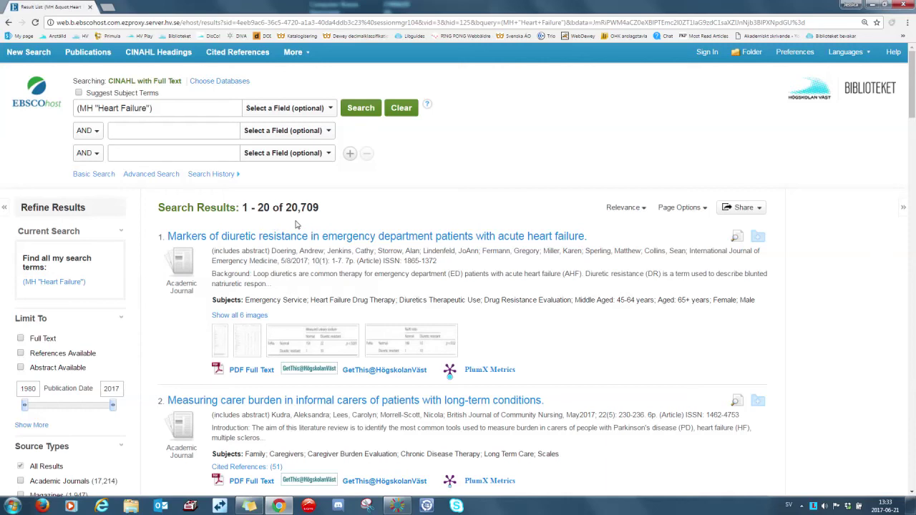
Clear the previous search and look up "physical activity" in the CINAHL Headings with Suggest Subject Terms enabled.
click(400, 108)
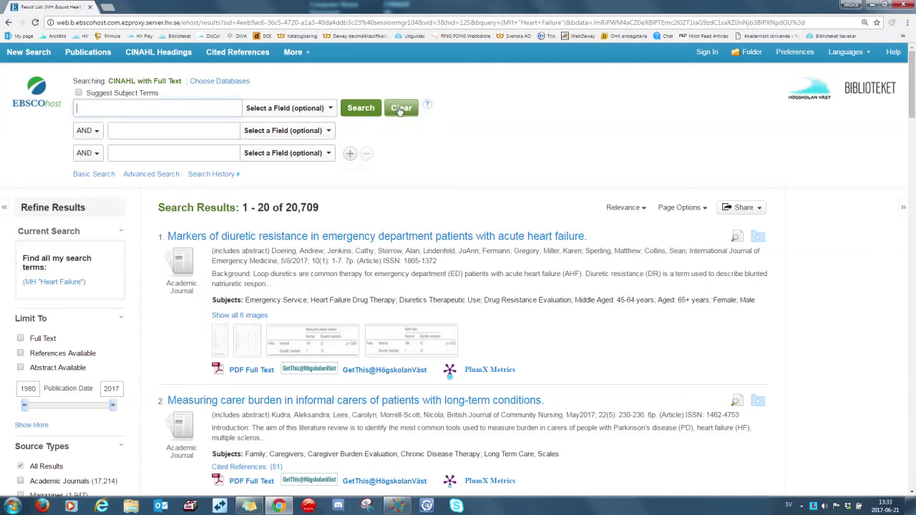
click(79, 94)
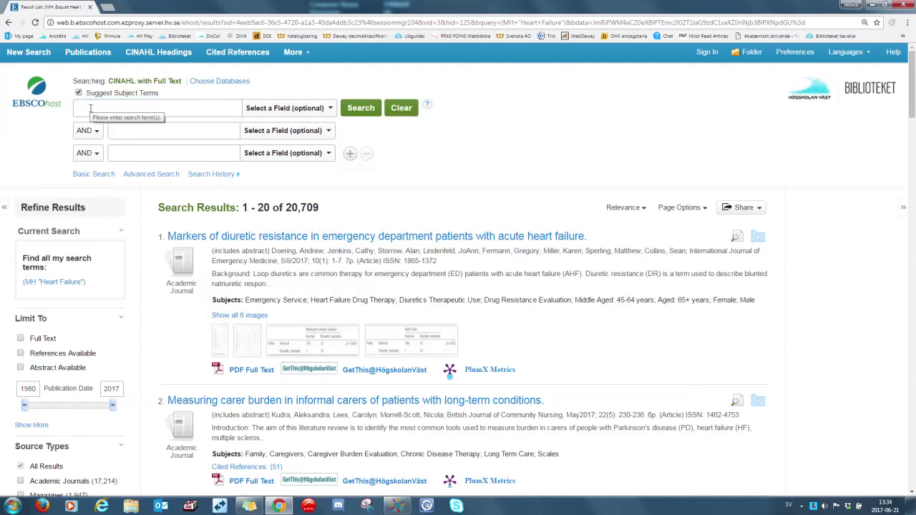
click(90, 108)
text(p)
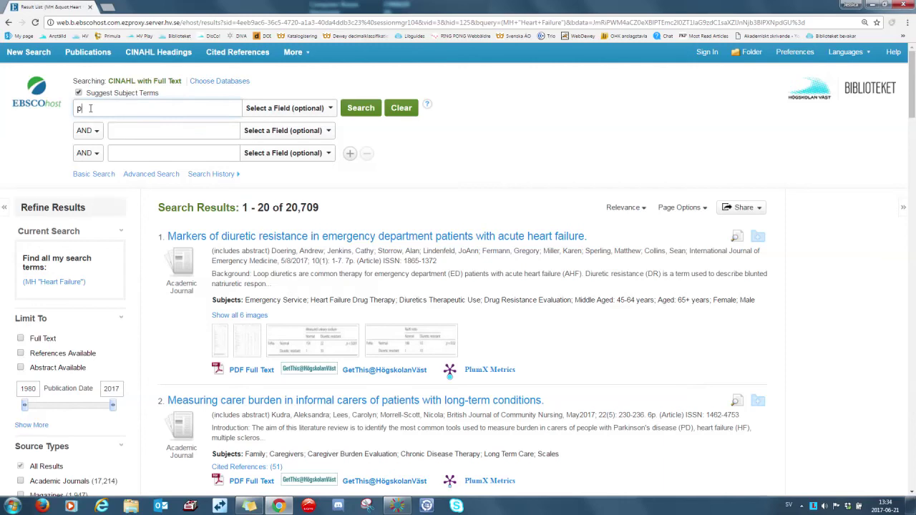
text(hys)
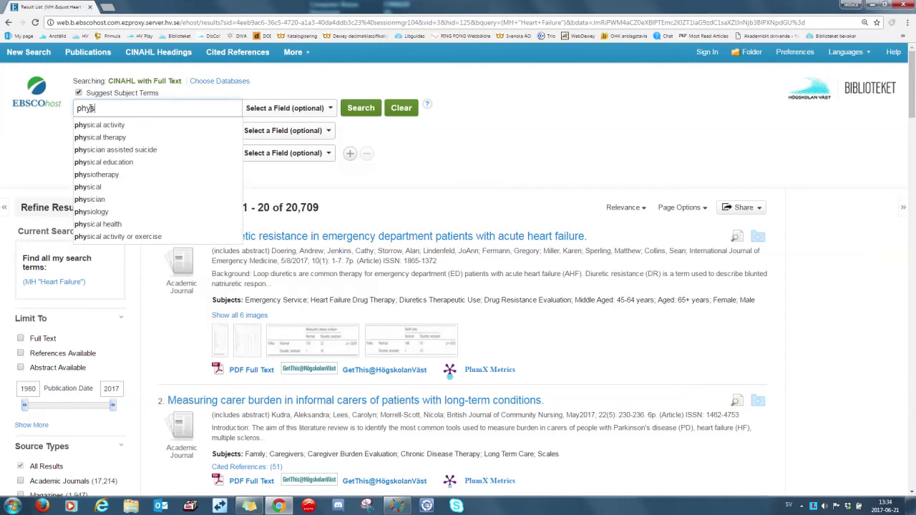
text(ical activ)
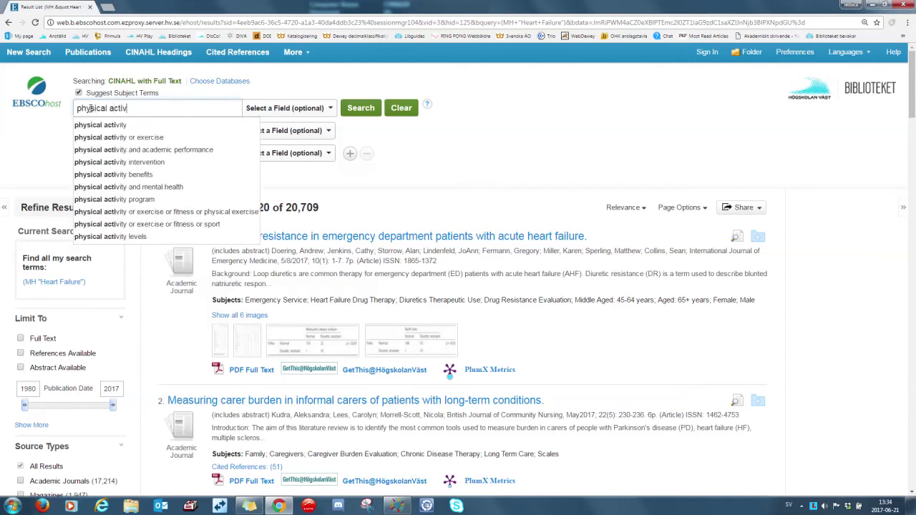
text(ity)
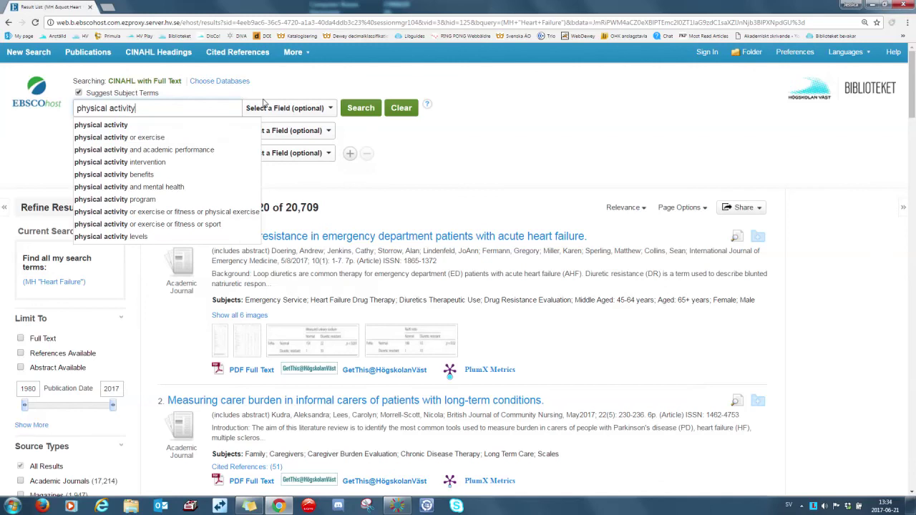
click(364, 108)
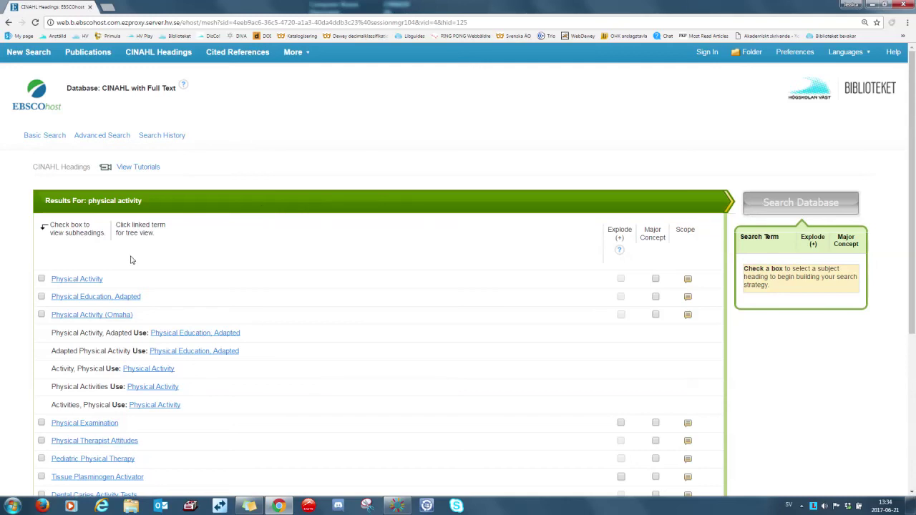
Search the database with the Physical Activity subject heading, including all subheadings, and clear the search field.
click(42, 279)
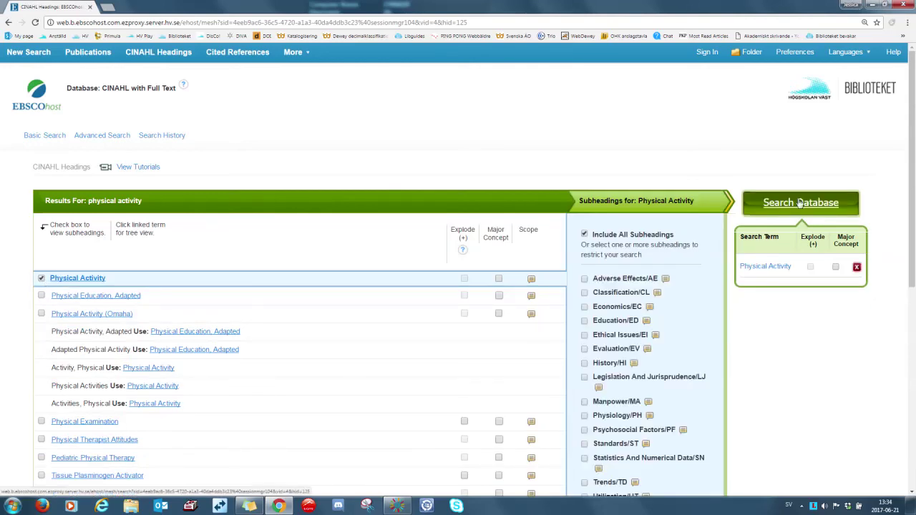
click(800, 203)
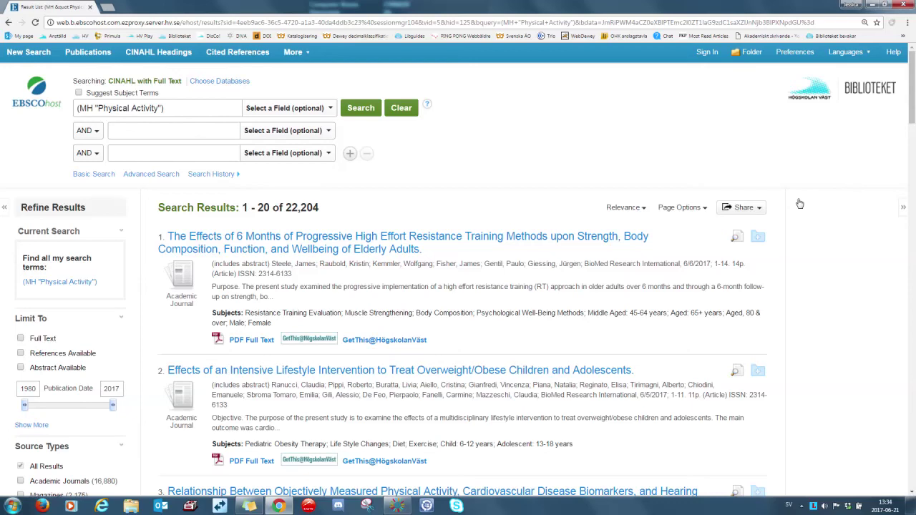
click(403, 111)
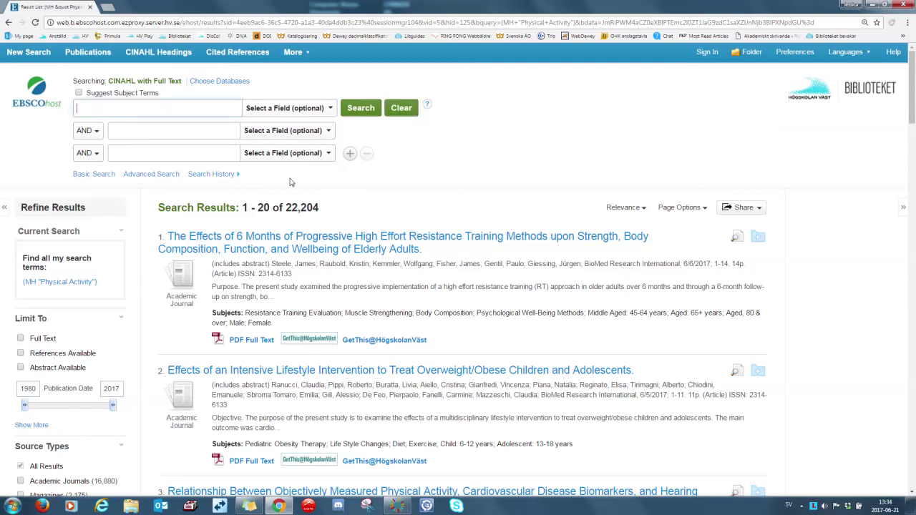
Combine the Heart Failure and Physical Activity searches from the search history with AND.
click(217, 177)
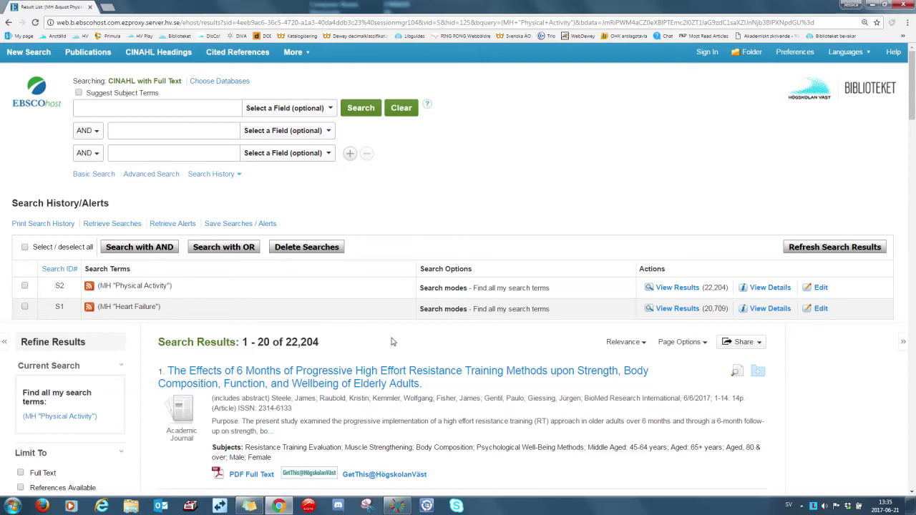
click(24, 308)
click(25, 287)
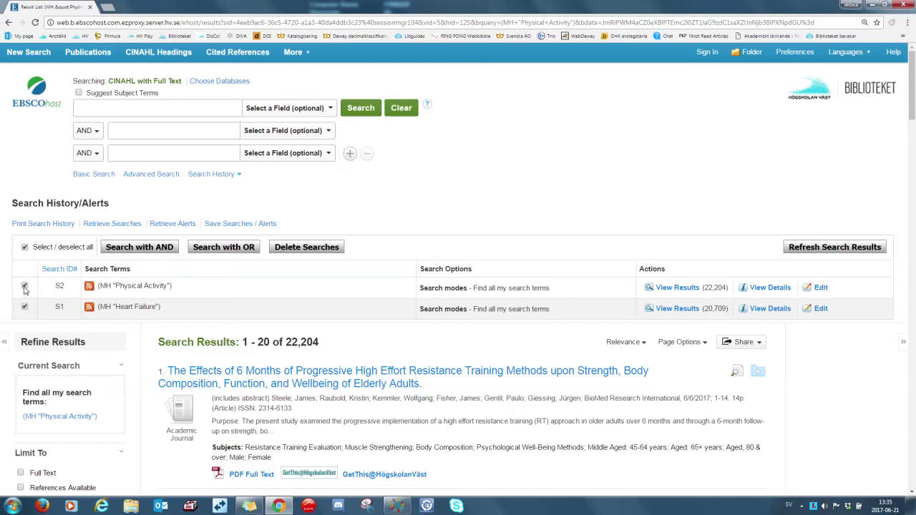
click(138, 250)
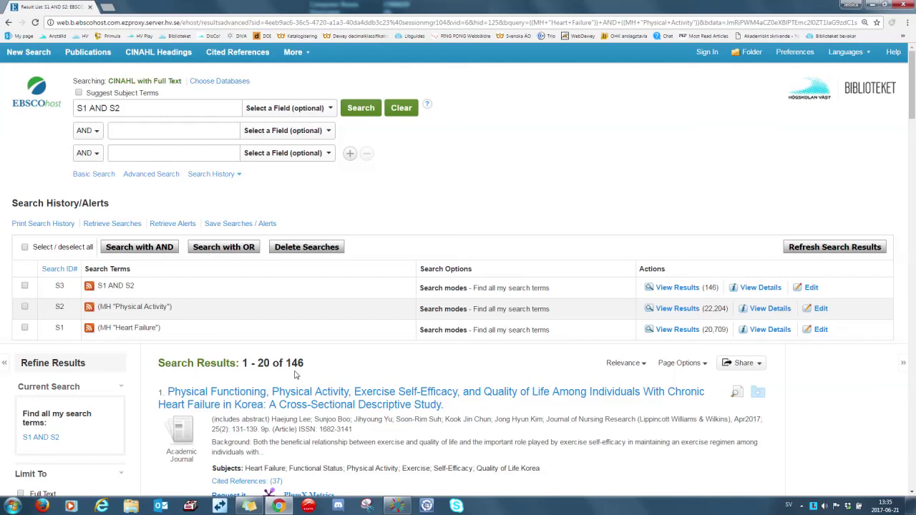
Set limiters for the combined search: published from 2007 to 2017, English Language and Peer Reviewed.
scroll(294, 374, down, 1)
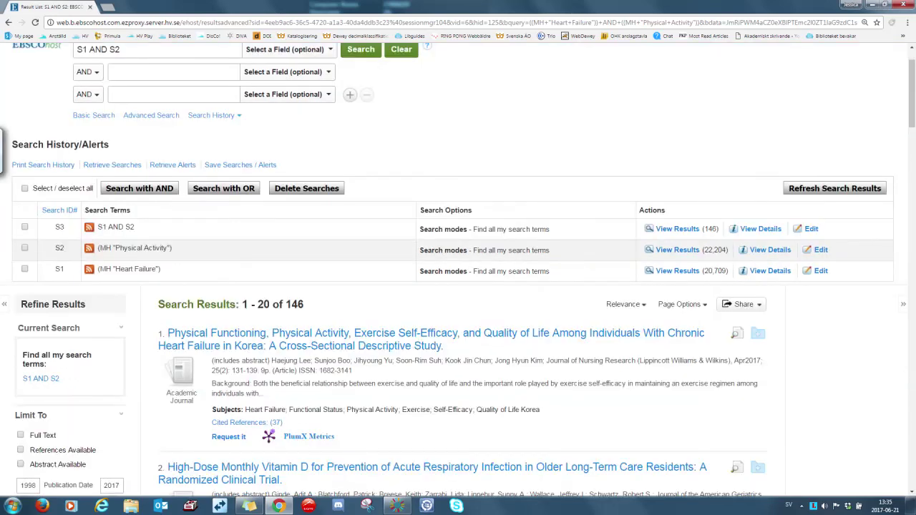
scroll(459, 287, down, 3)
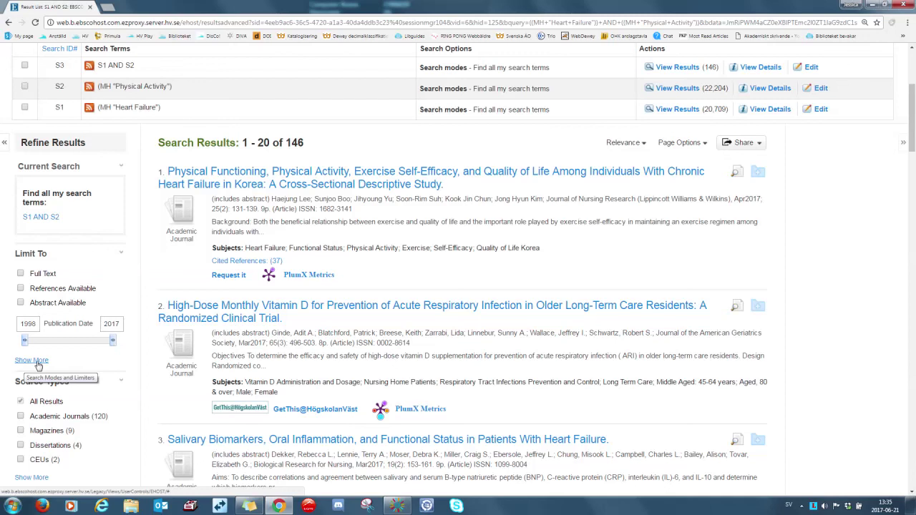
click(37, 361)
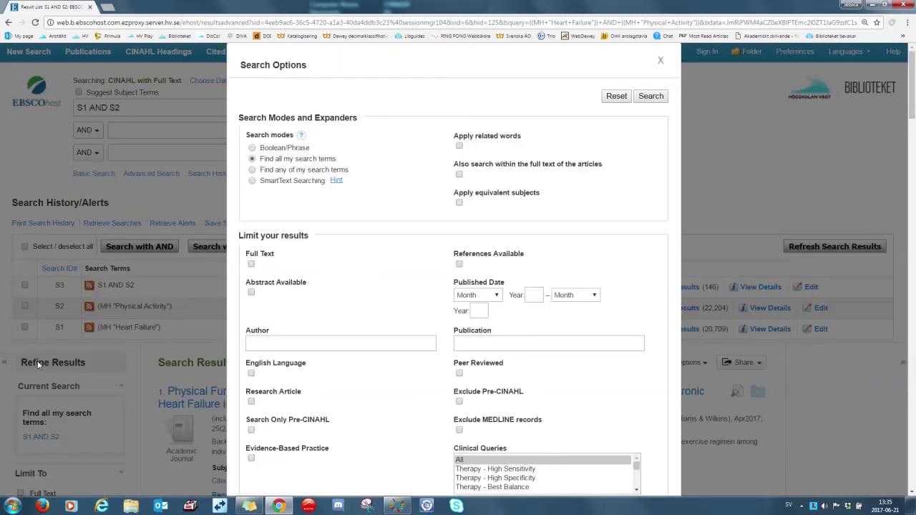
click(531, 296)
text(2007)
click(473, 310)
text(200)
key(BackSpace)
click(251, 374)
click(460, 374)
Limit the combined search to the age group Aged: 65+ years in the search options.
scroll(577, 381, down, 1)
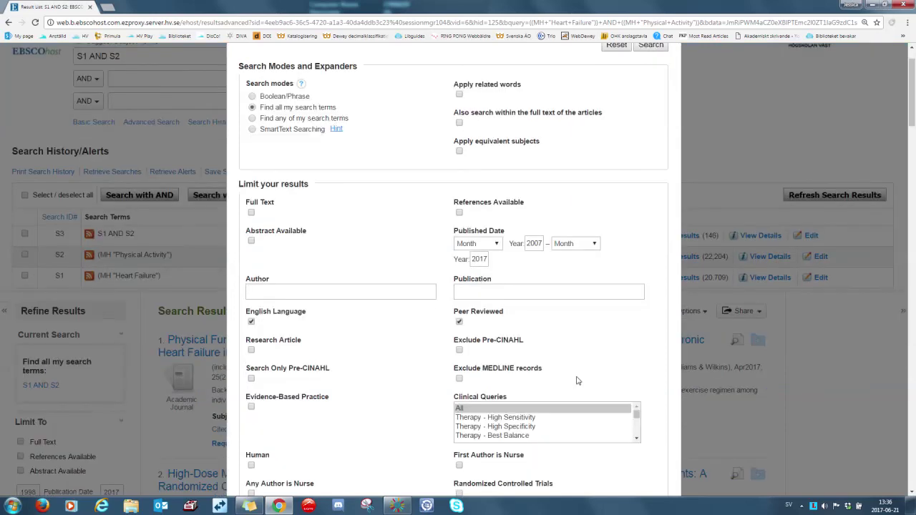
scroll(577, 381, down, 3)
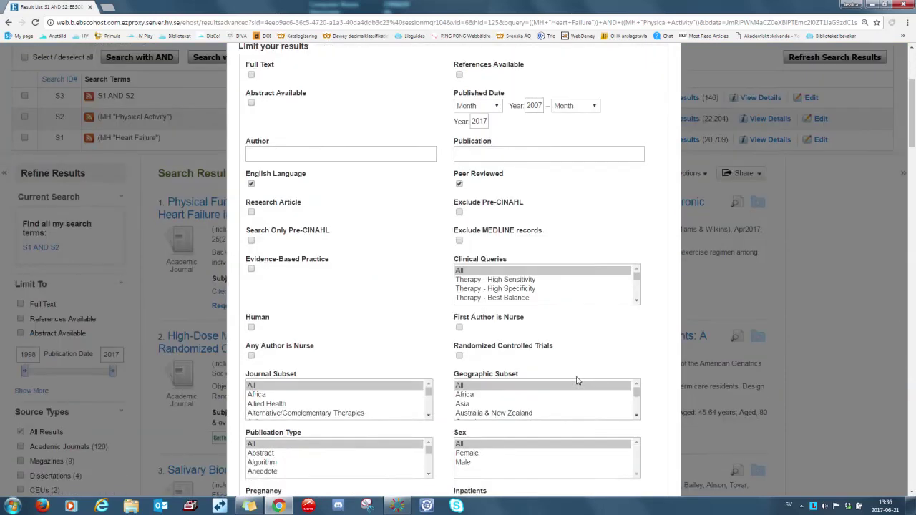
scroll(577, 381, down, 1)
scroll(578, 381, down, 1)
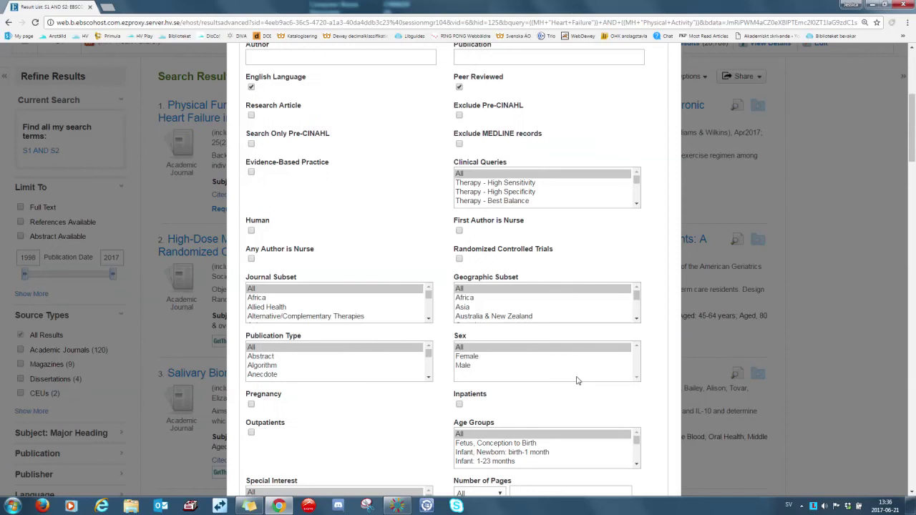
scroll(578, 381, down, 1)
scroll(577, 381, down, 1)
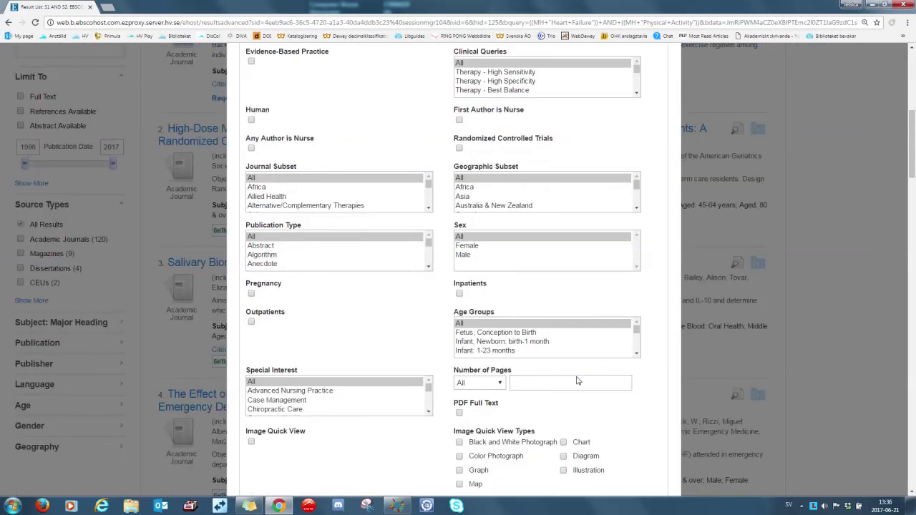
scroll(578, 381, down, 1)
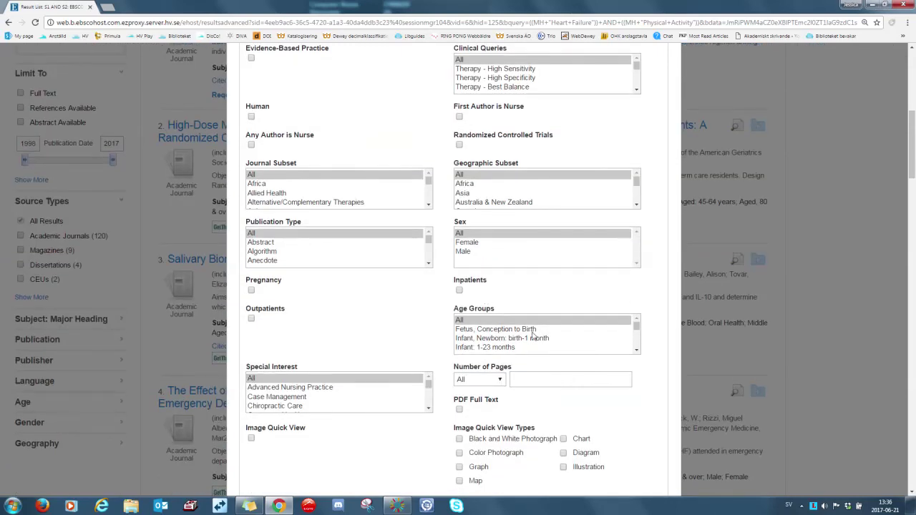
click(637, 352)
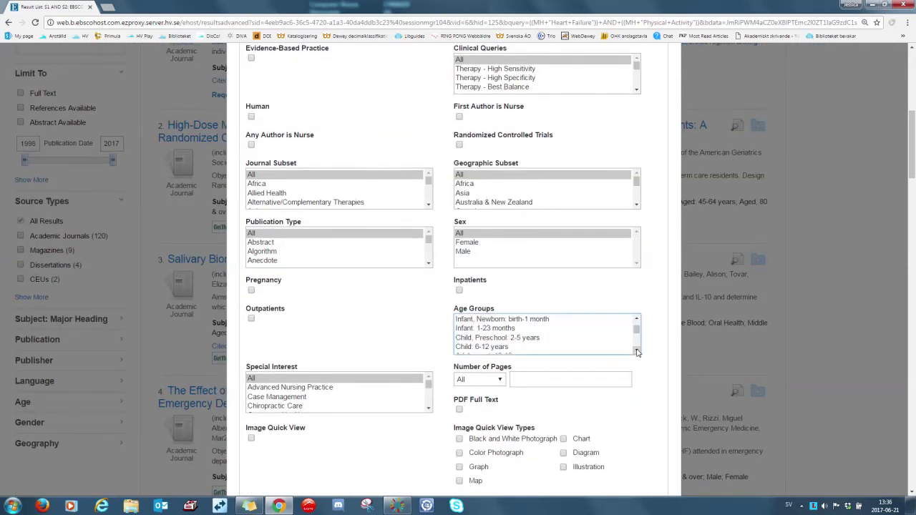
click(637, 352)
click(637, 352)
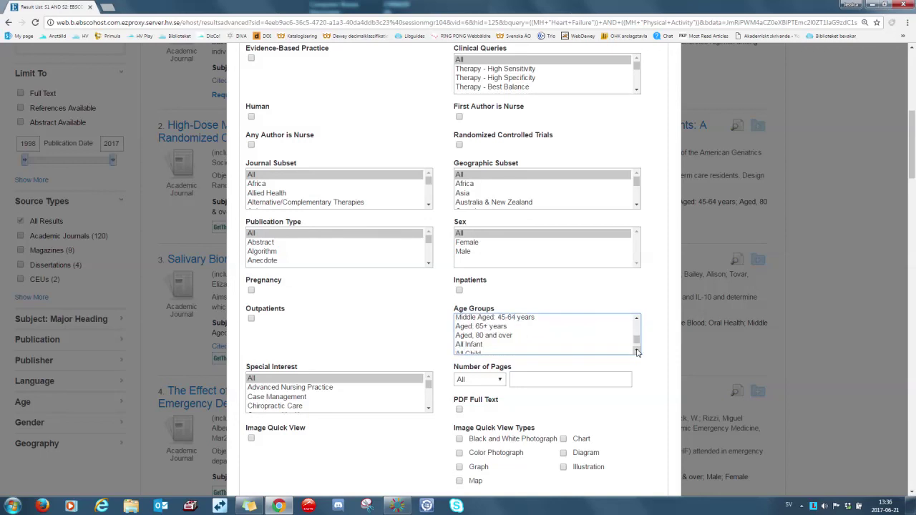
click(466, 328)
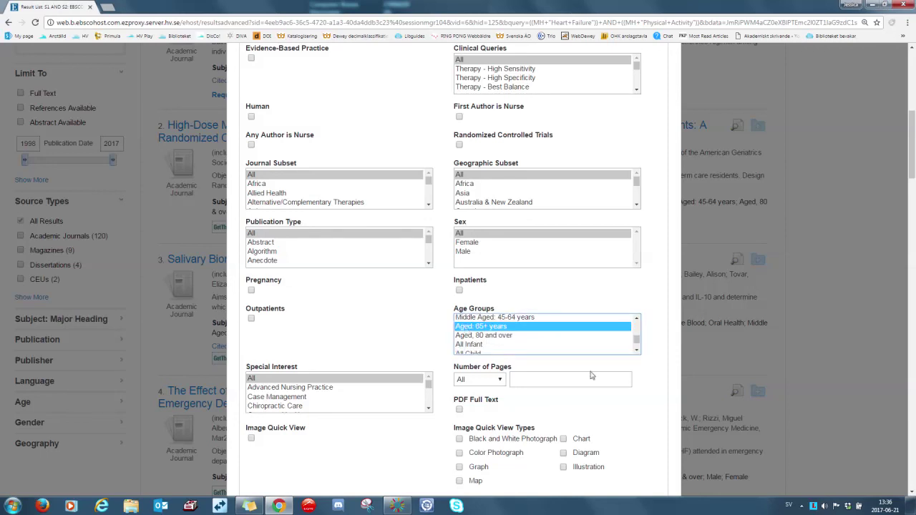
Run the combined Heart Failure and Physical Activity search with the chosen limiters applied.
click(630, 425)
scroll(633, 427, down, 1)
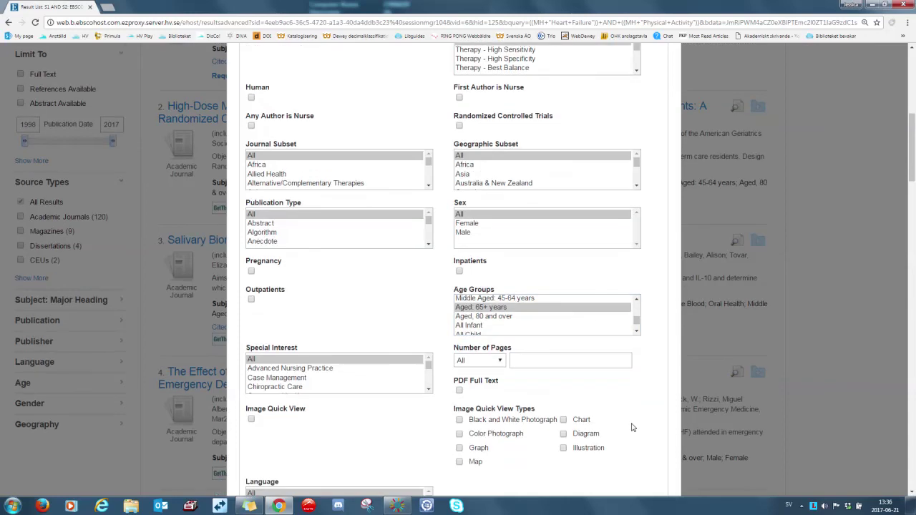
scroll(632, 427, down, 1)
scroll(632, 428, down, 1)
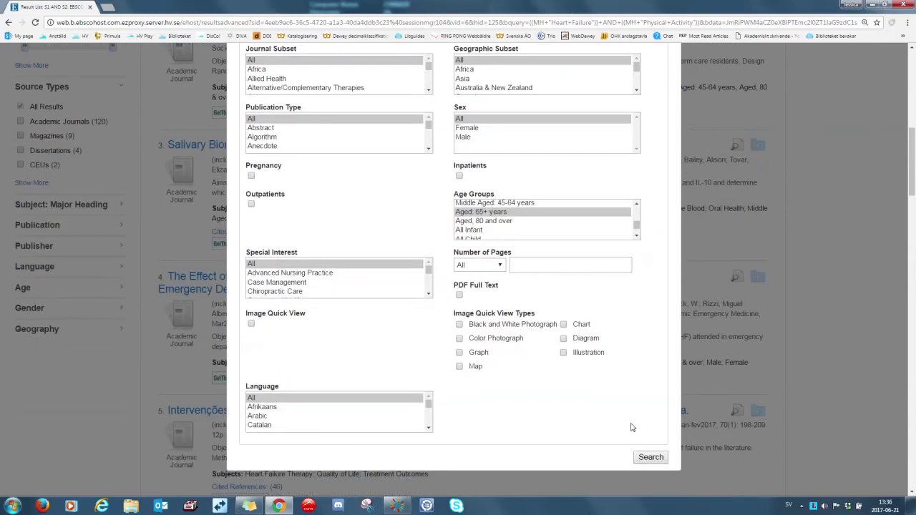
click(651, 458)
click(651, 458)
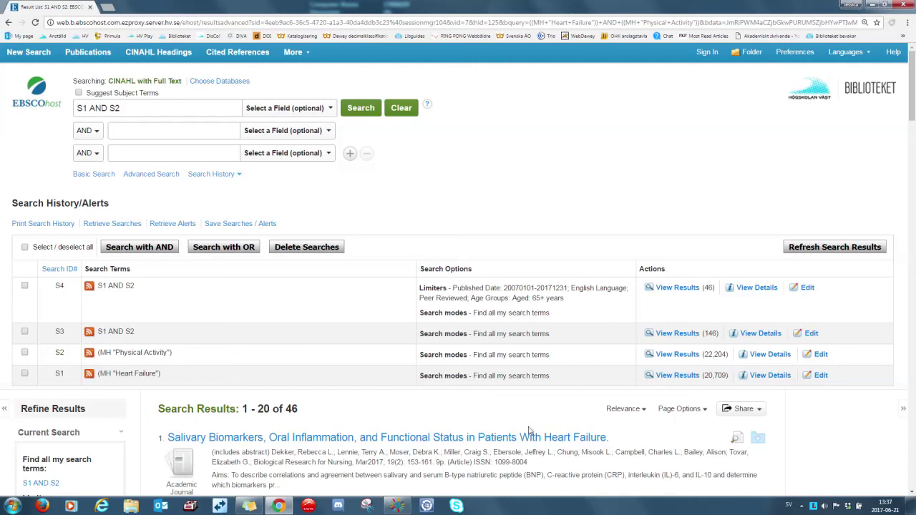
mouse_move(859, 483)
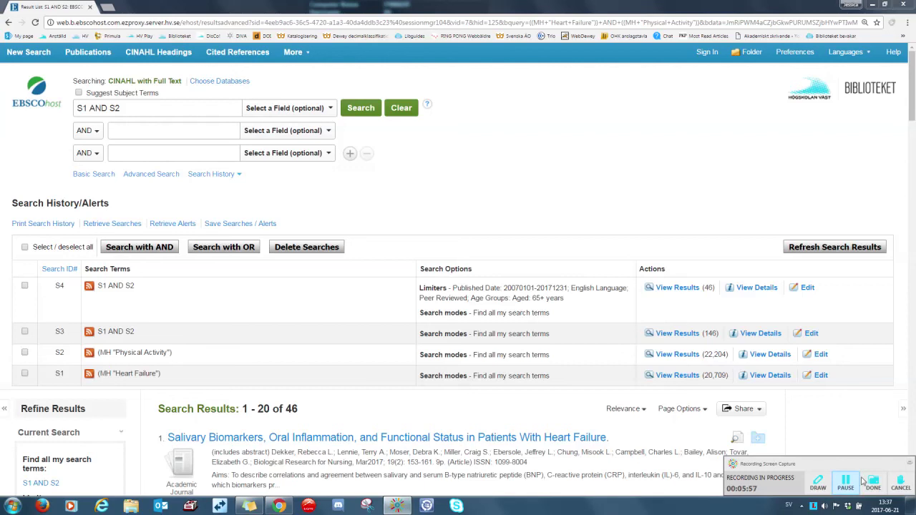